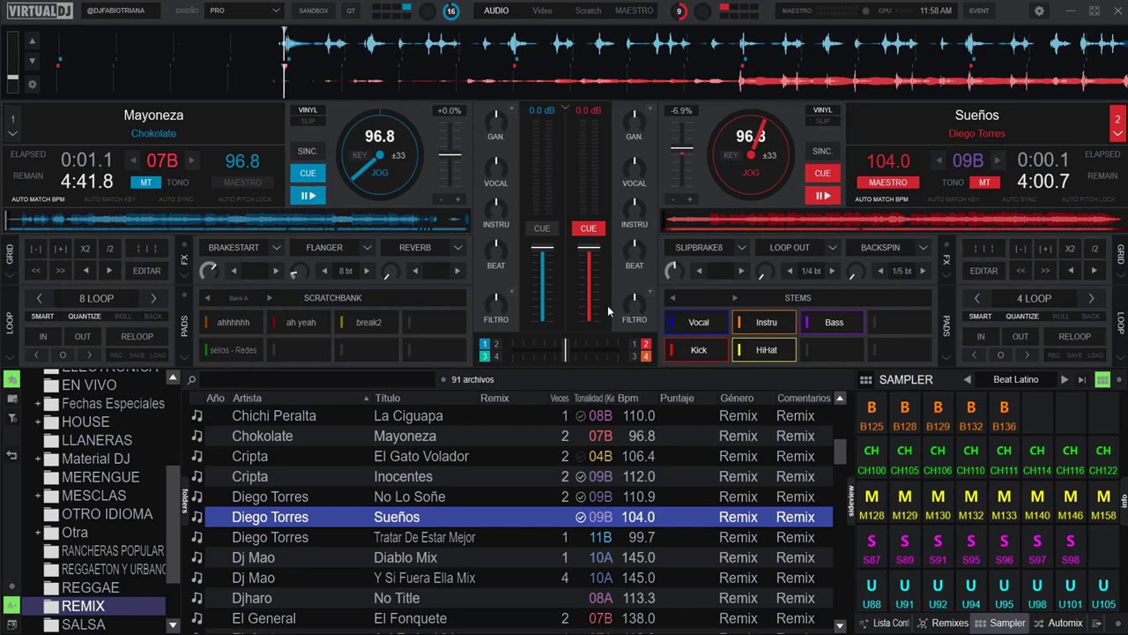
Open the scratch bank editor for the first deck to check its existing banks, and close it.
left_click(187, 296)
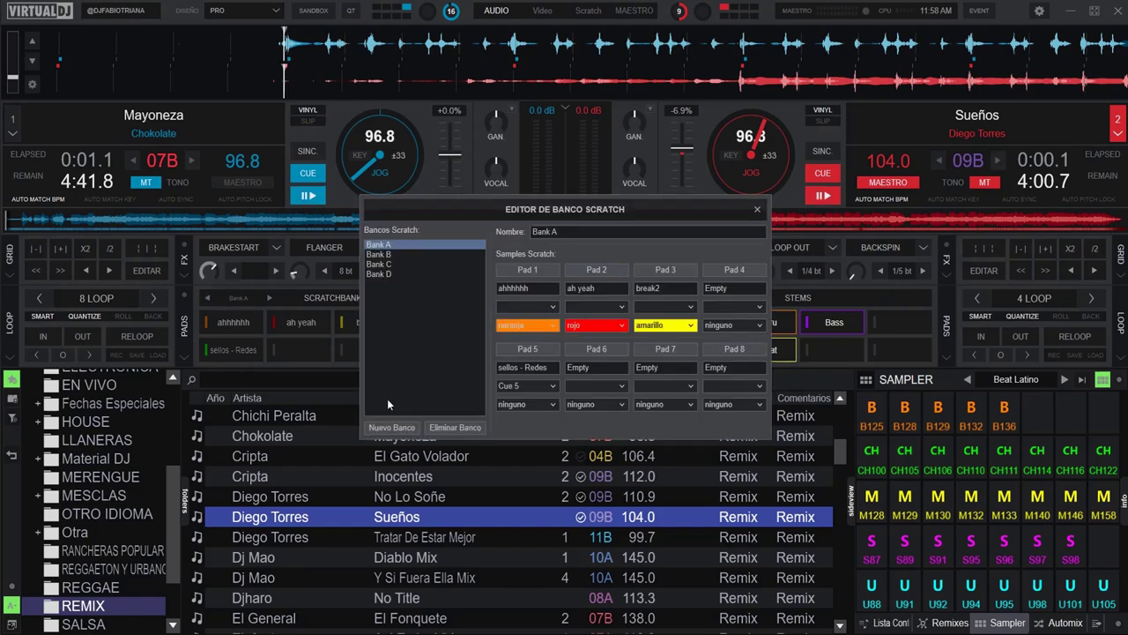
left_click(757, 209)
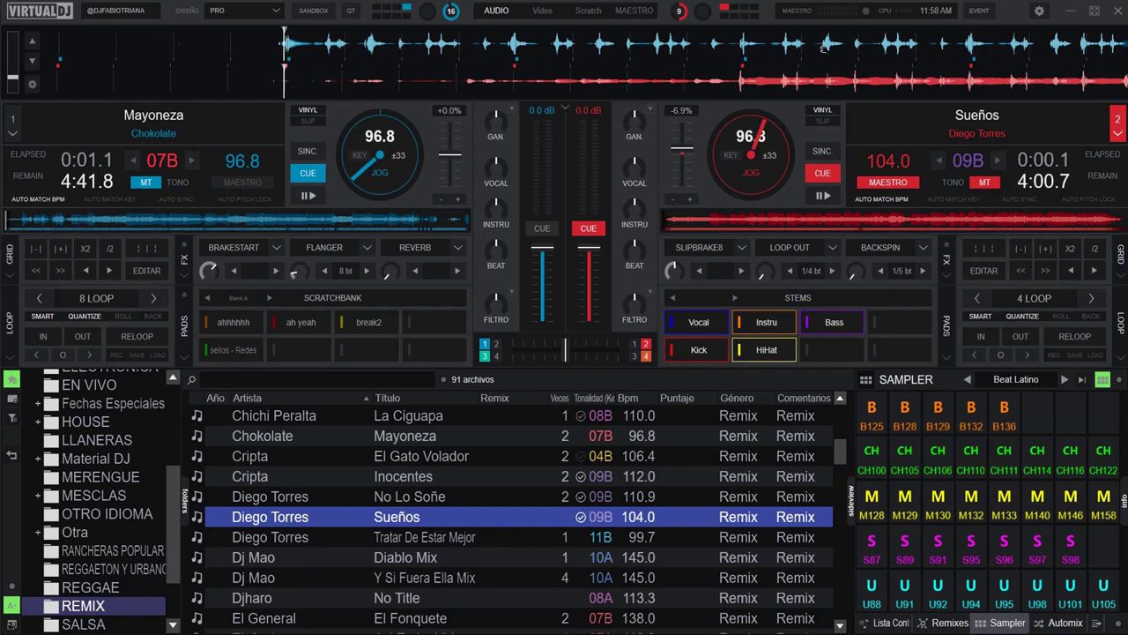
Open the Scratch Banks category of the sample extensions in the settings.
left_click(1041, 13)
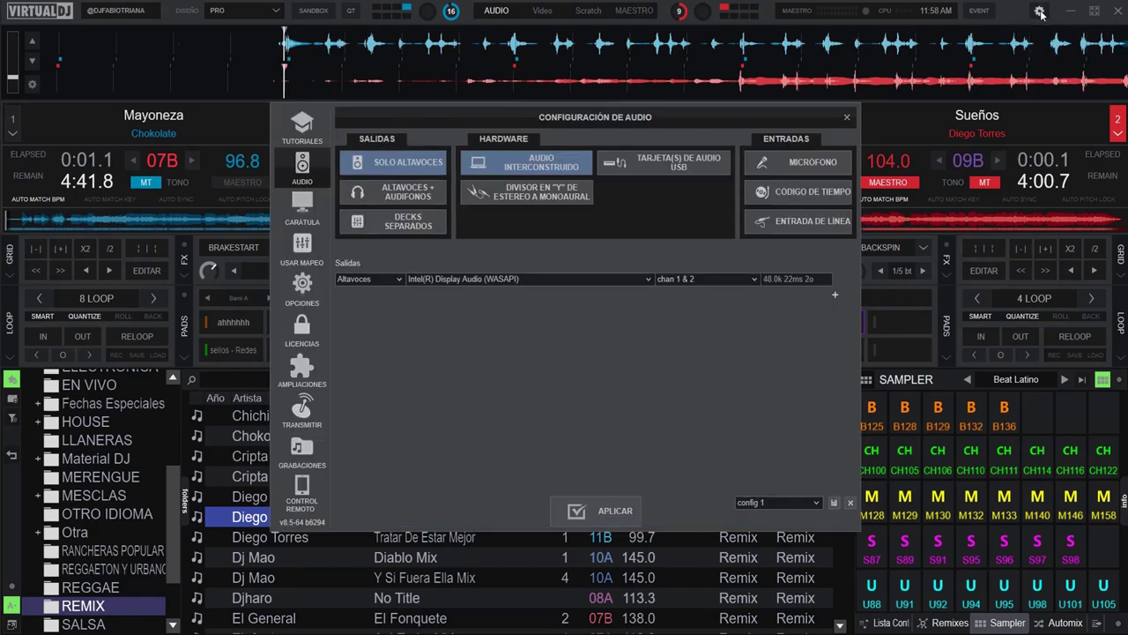
left_click(301, 372)
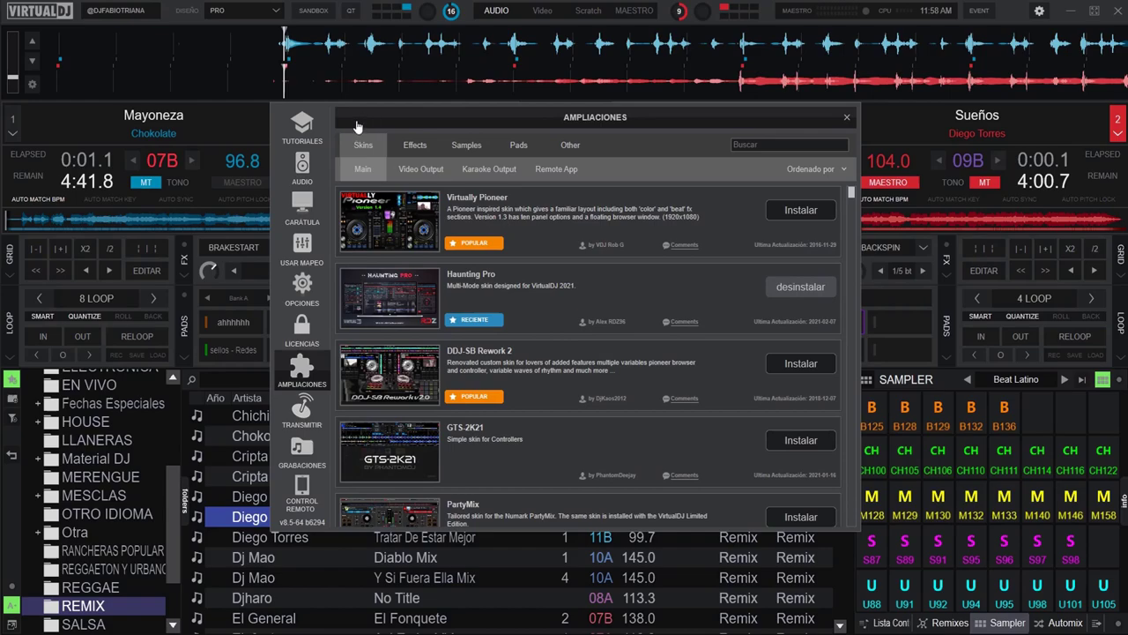
left_click(456, 150)
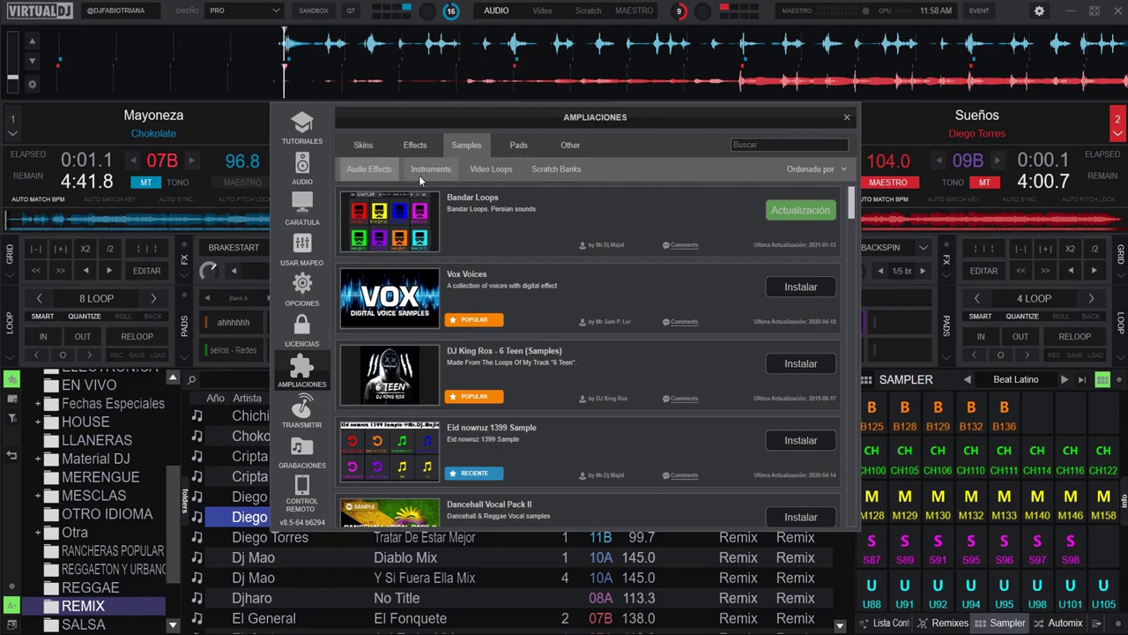
left_click(564, 171)
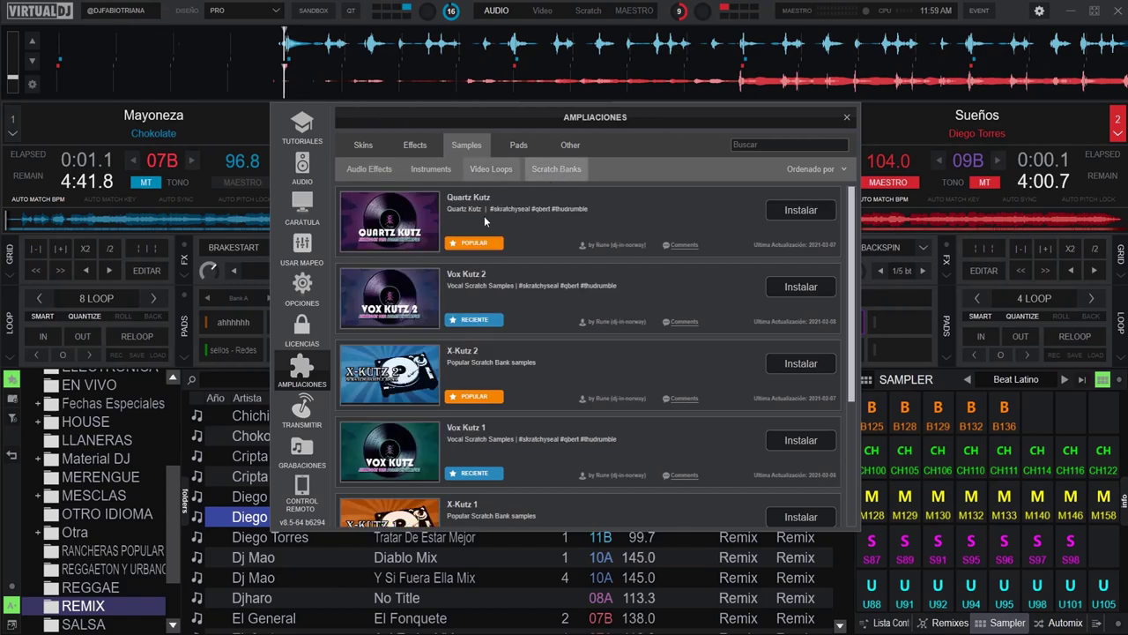
Browse the available scratch banks, install Quartz Kutz, and close the settings.
mouse_move(851, 244)
left_mouse_down()
mouse_move(845, 397)
mouse_move(863, 239)
left_mouse_up()
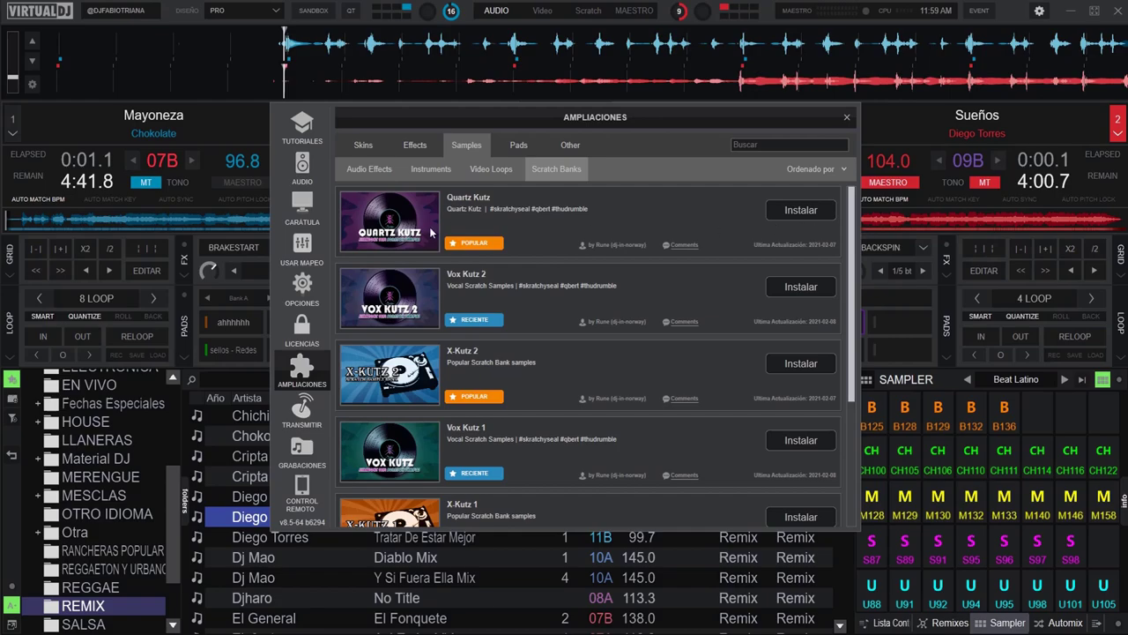
scroll(704, 362, "down", 3)
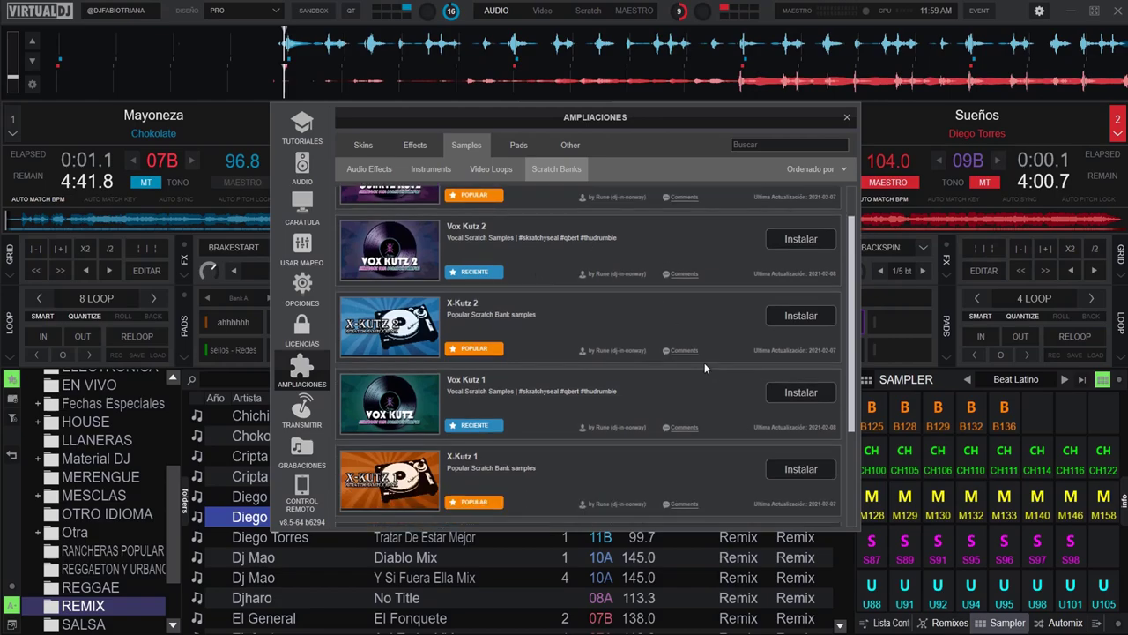
scroll(653, 374, "down", 1)
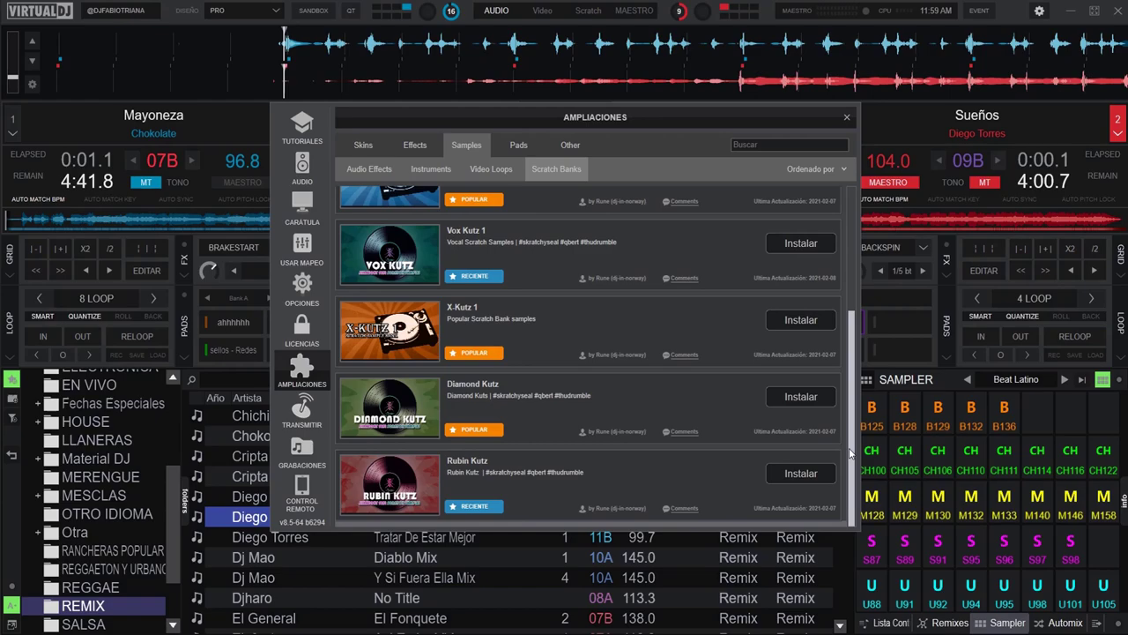
left_click_drag(850, 452, 864, 273)
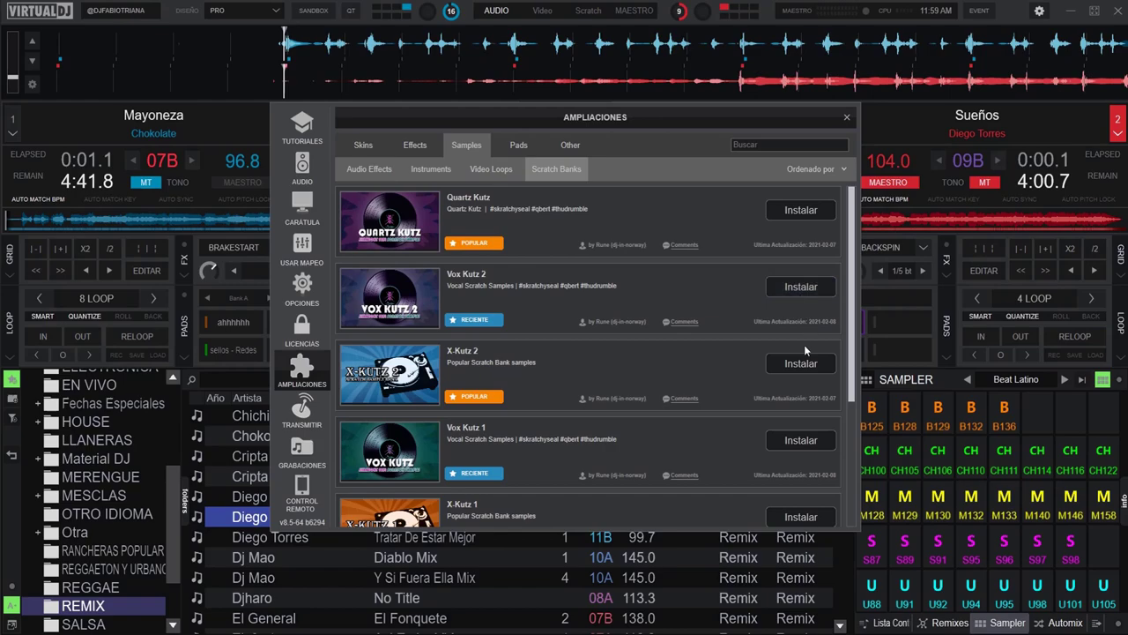
left_click_drag(850, 334, 853, 258)
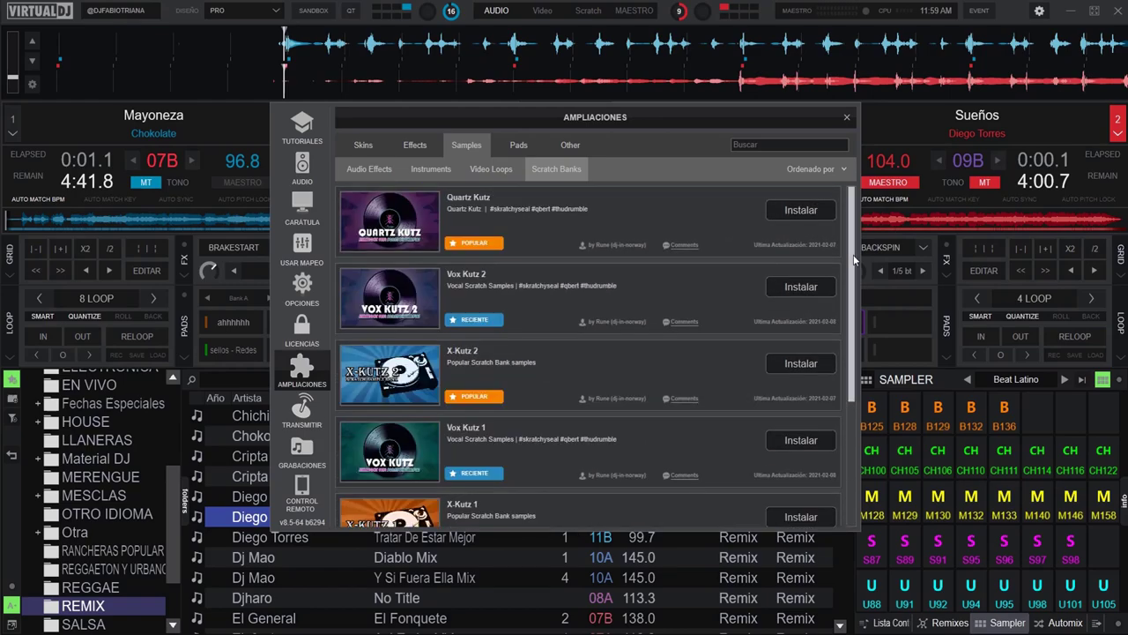
left_click(791, 212)
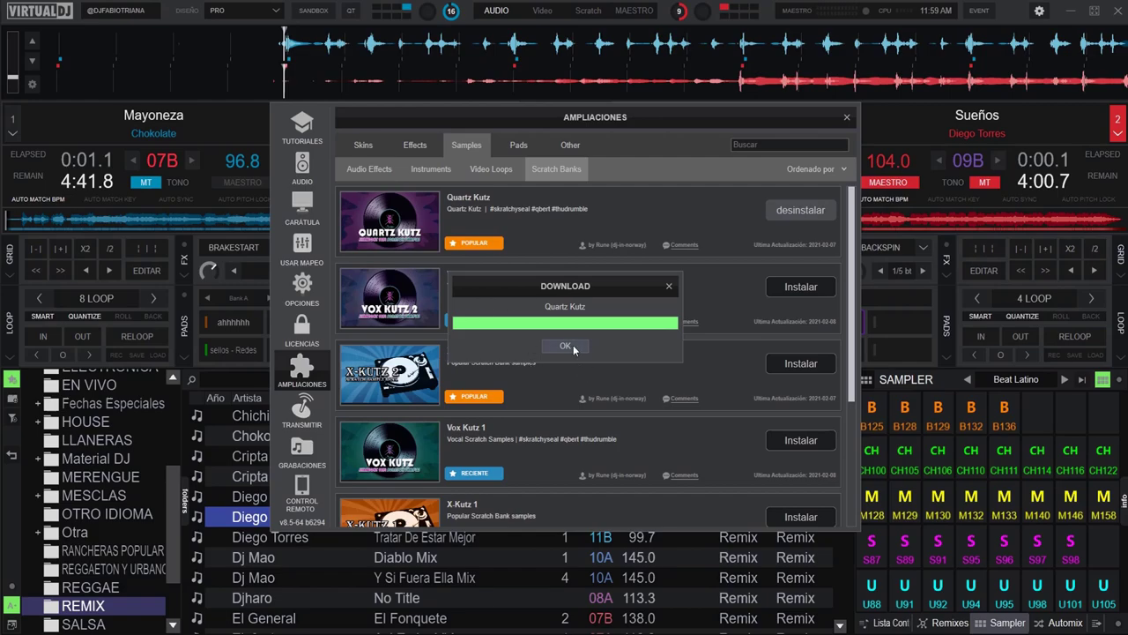
left_click(569, 346)
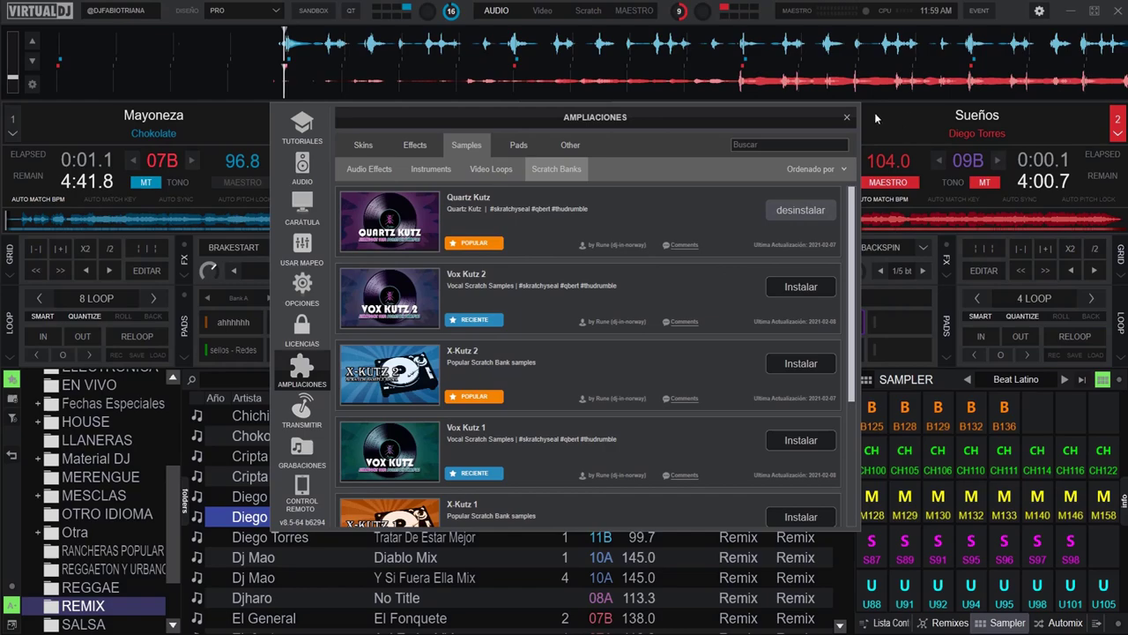
left_click(847, 118)
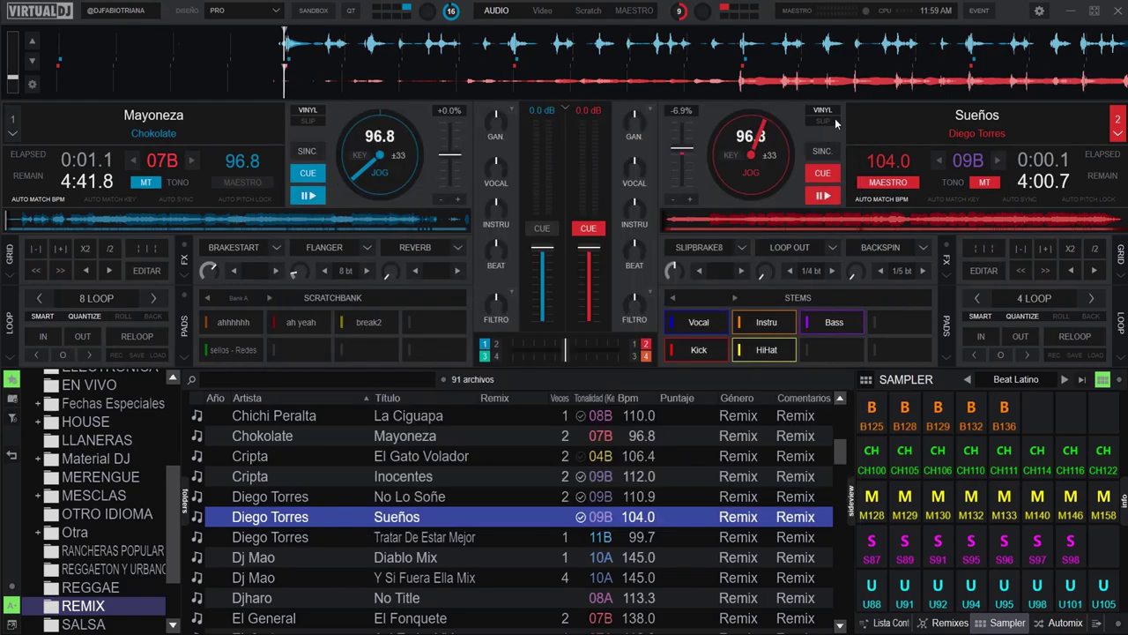
Make Quartz Kutz the active bank in the scratch bank editor and close the editor.
left_click(195, 301)
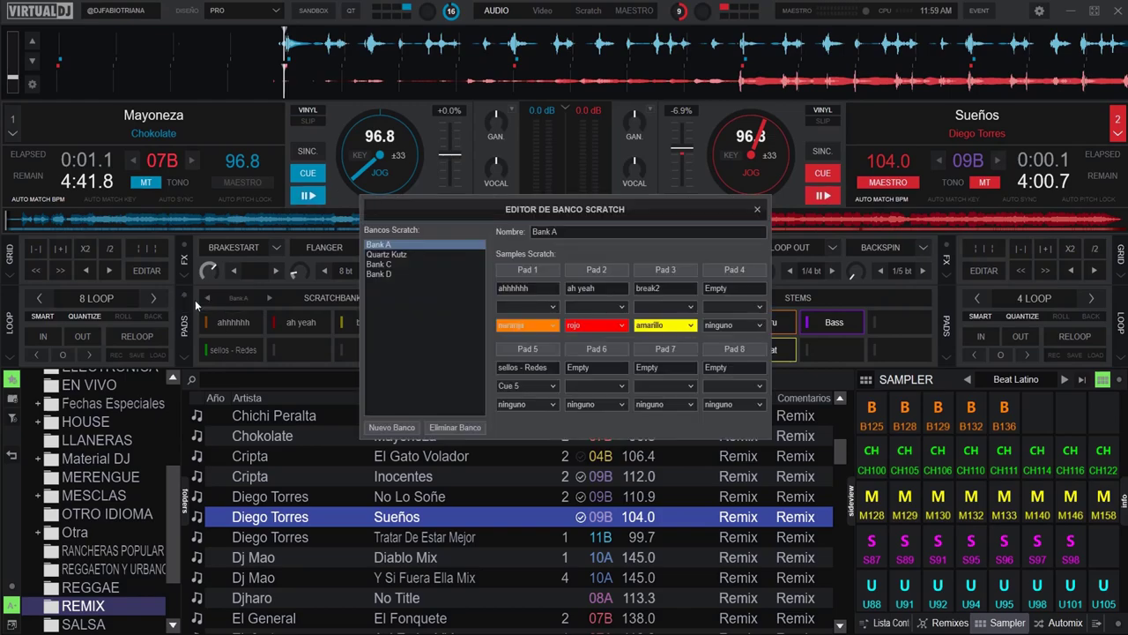
left_click(401, 257)
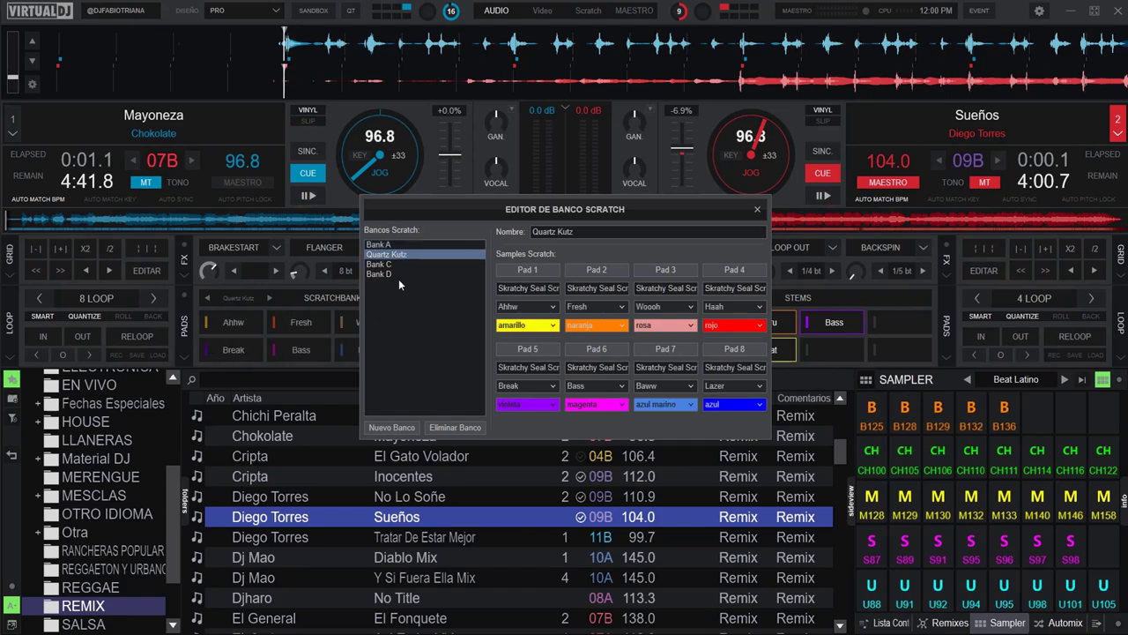
left_click(758, 210)
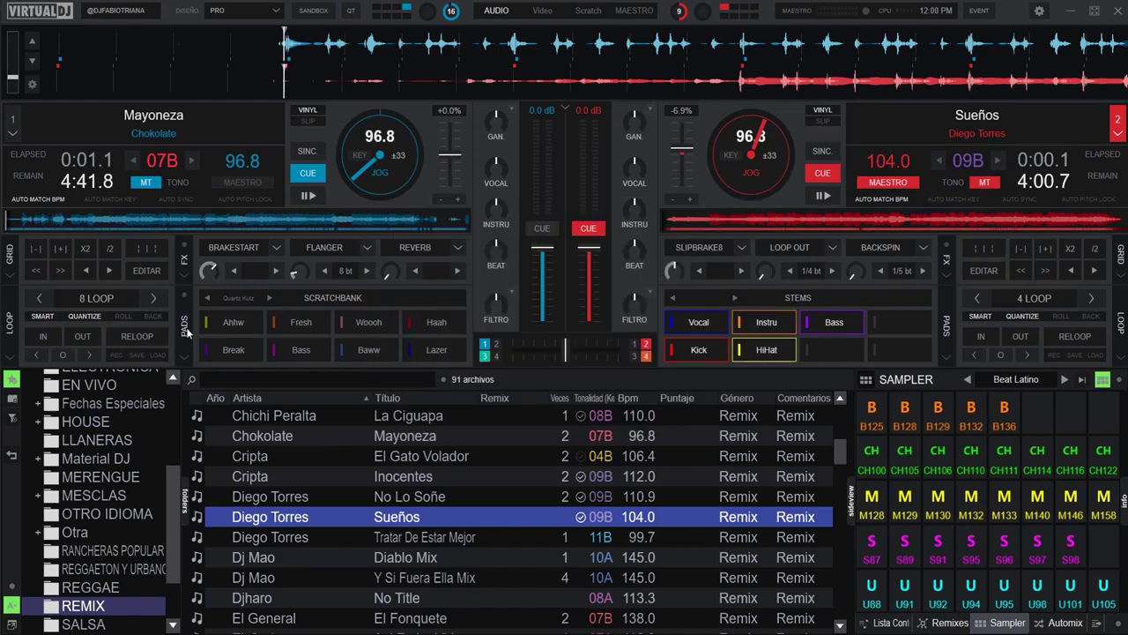
Load the Ahhw scratch sample onto the first deck, play it, and return to its cue point.
left_click(232, 323)
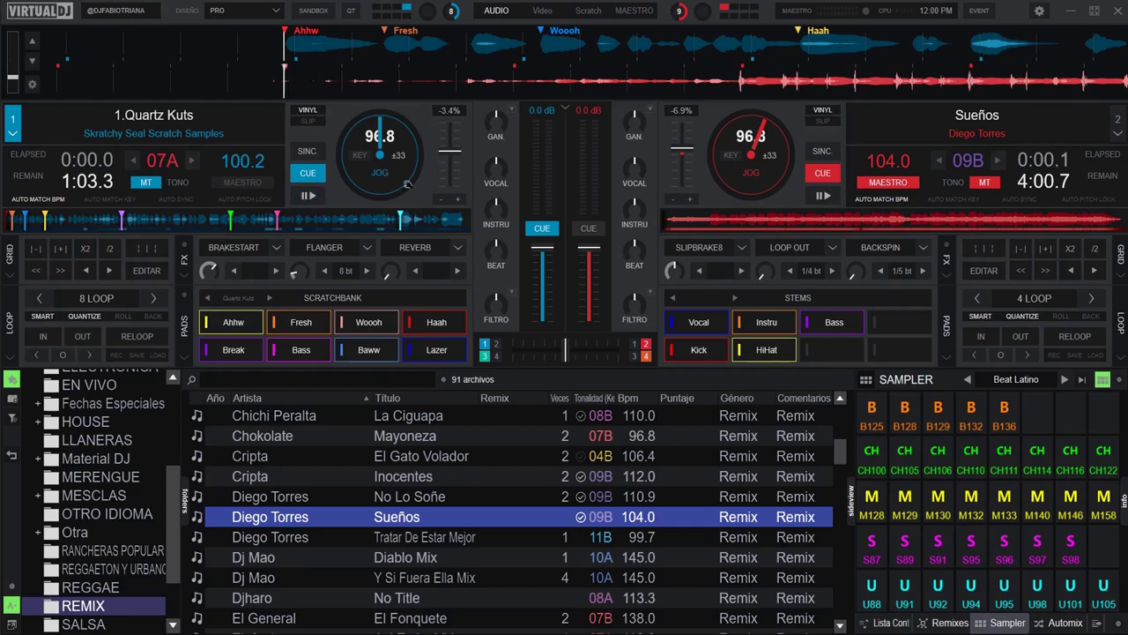
left_click(310, 196)
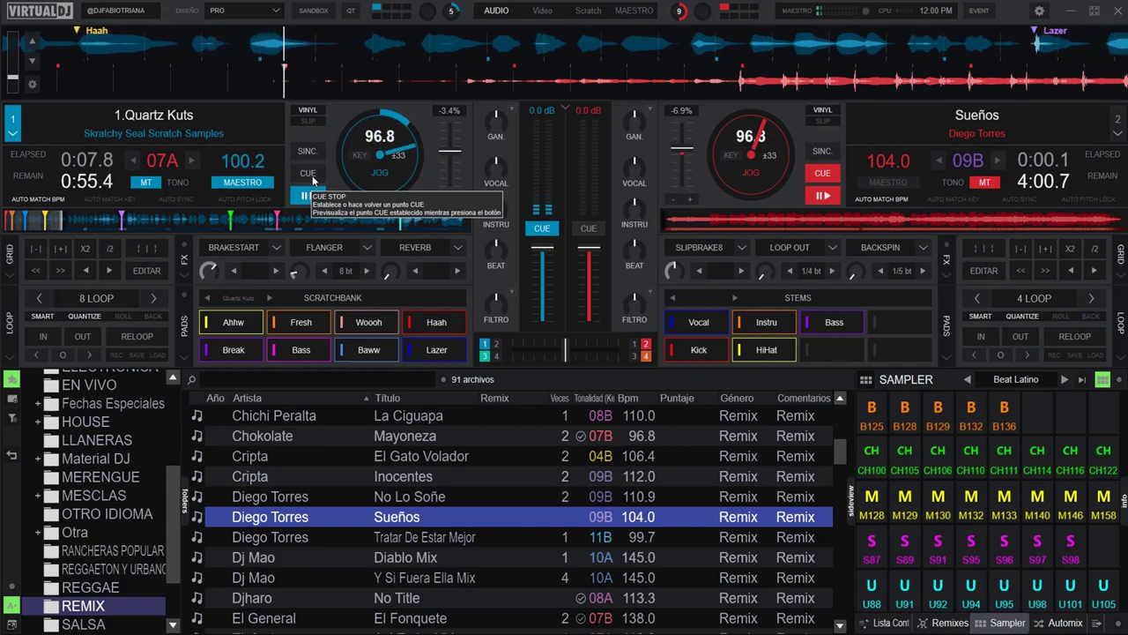
left_click(310, 174)
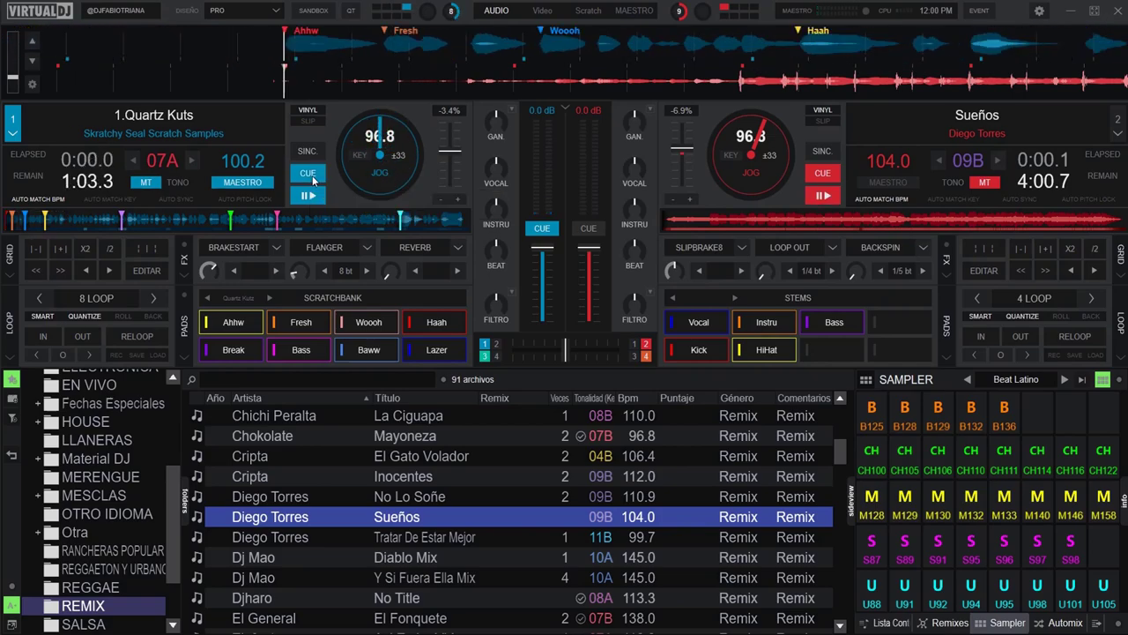
Audition the Fresh scratch sample on the first deck and return to its cue point.
left_click(311, 323)
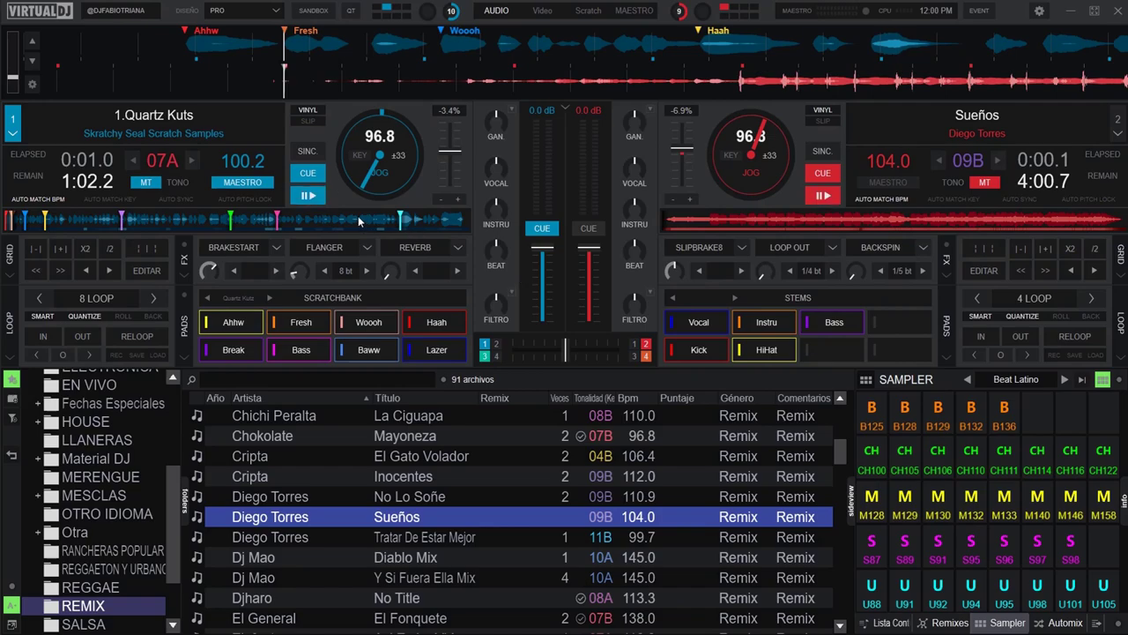
left_click(310, 196)
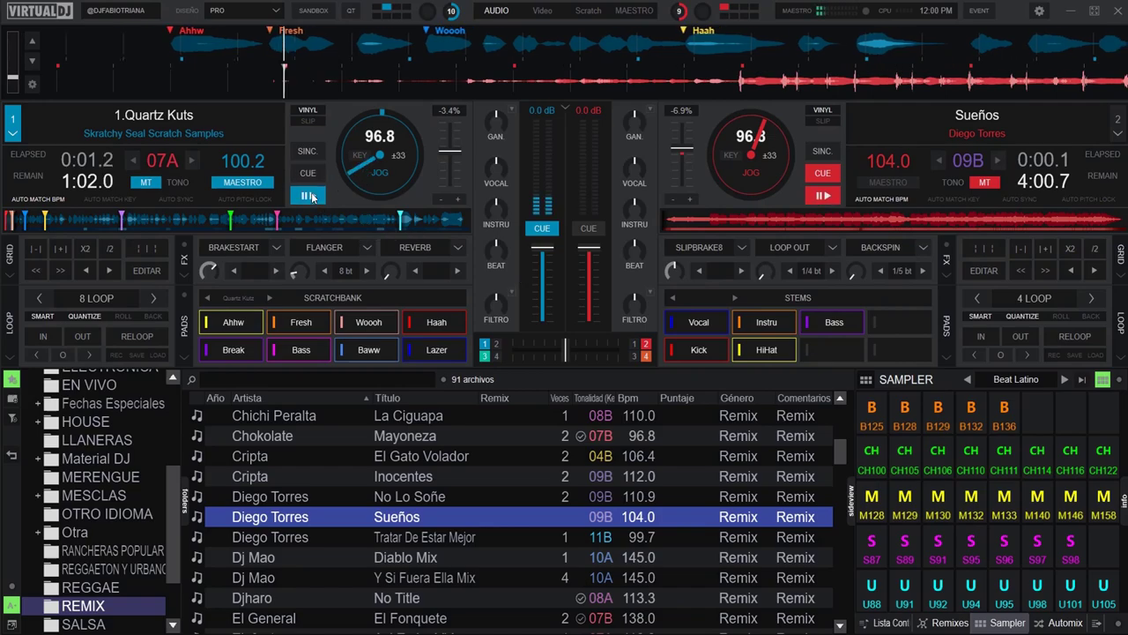
left_click(308, 173)
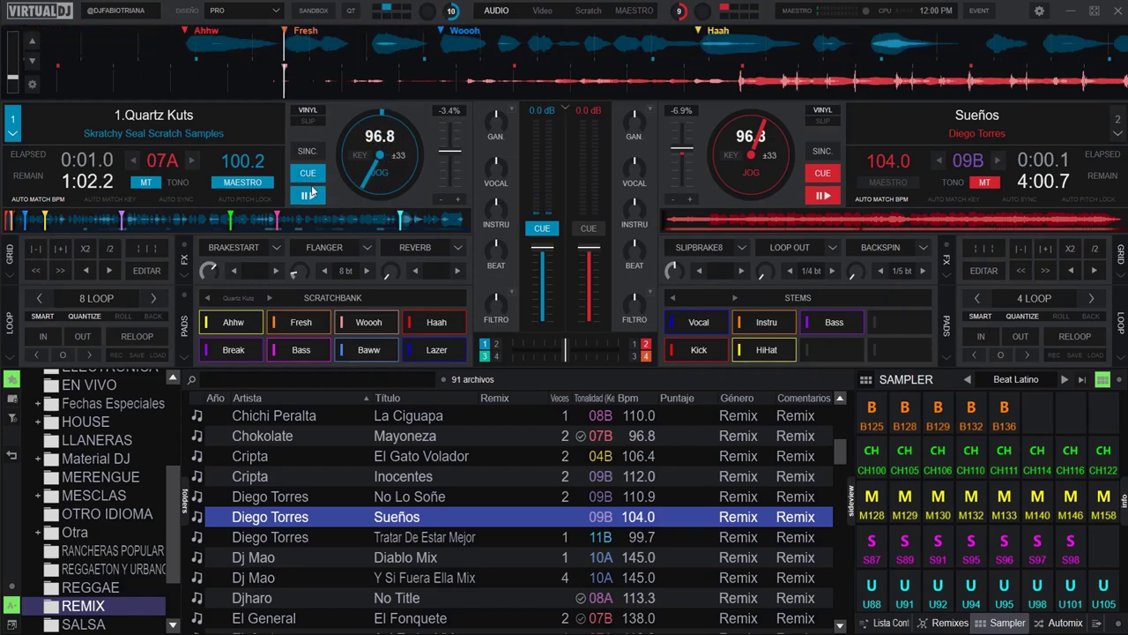
Load the Woooh sample and then the Haah sample, play Haah, and return to its cue point.
left_click(376, 324)
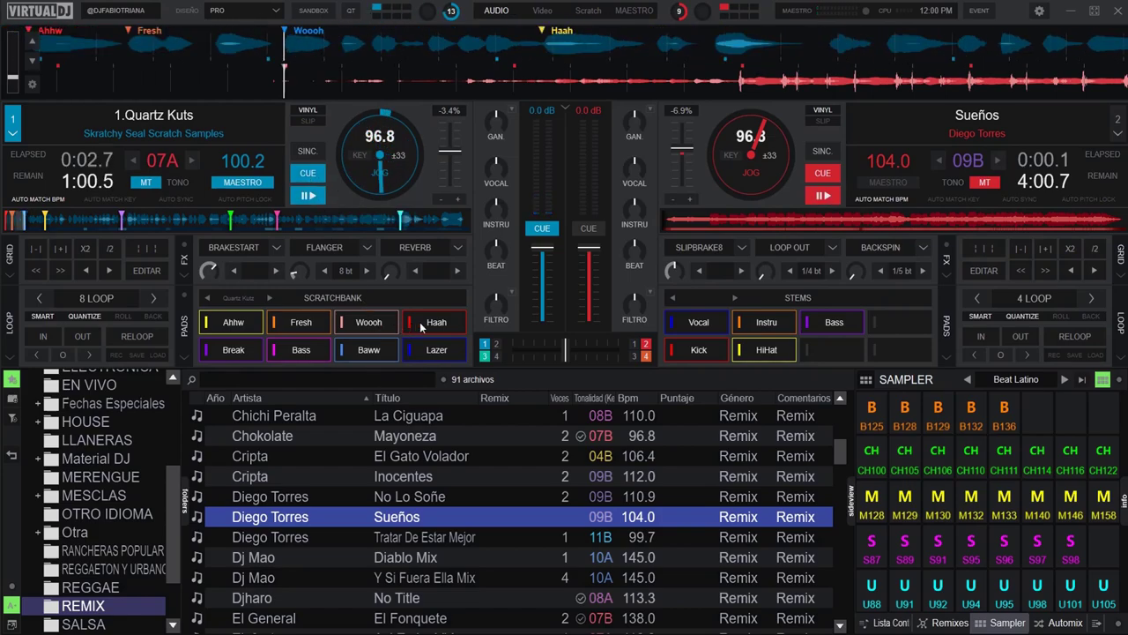
left_click(410, 326)
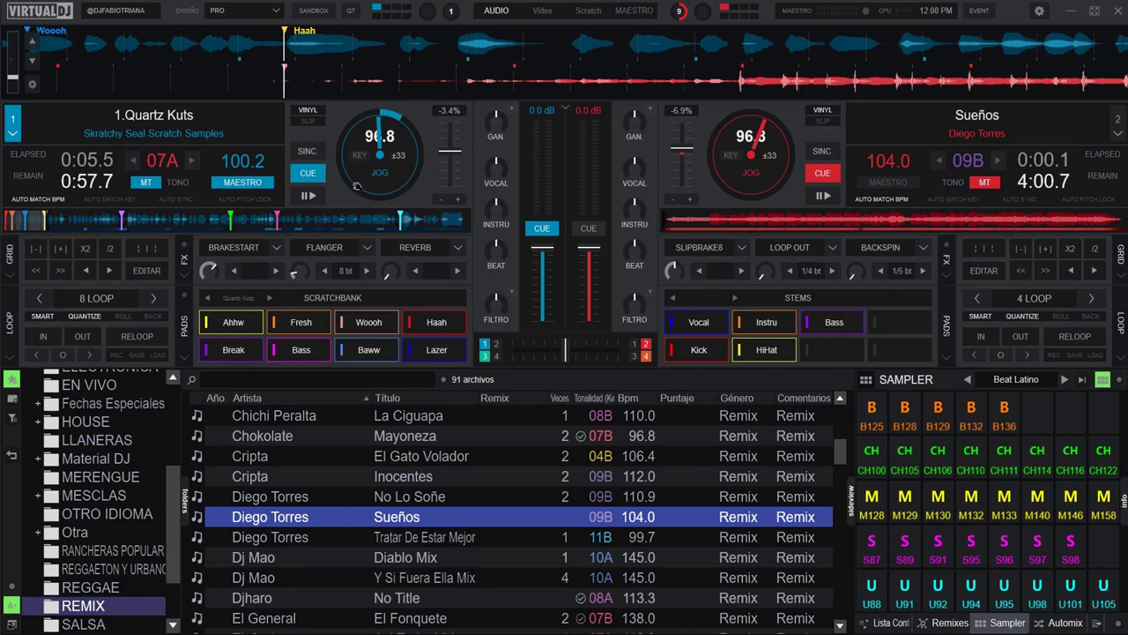
left_click(308, 195)
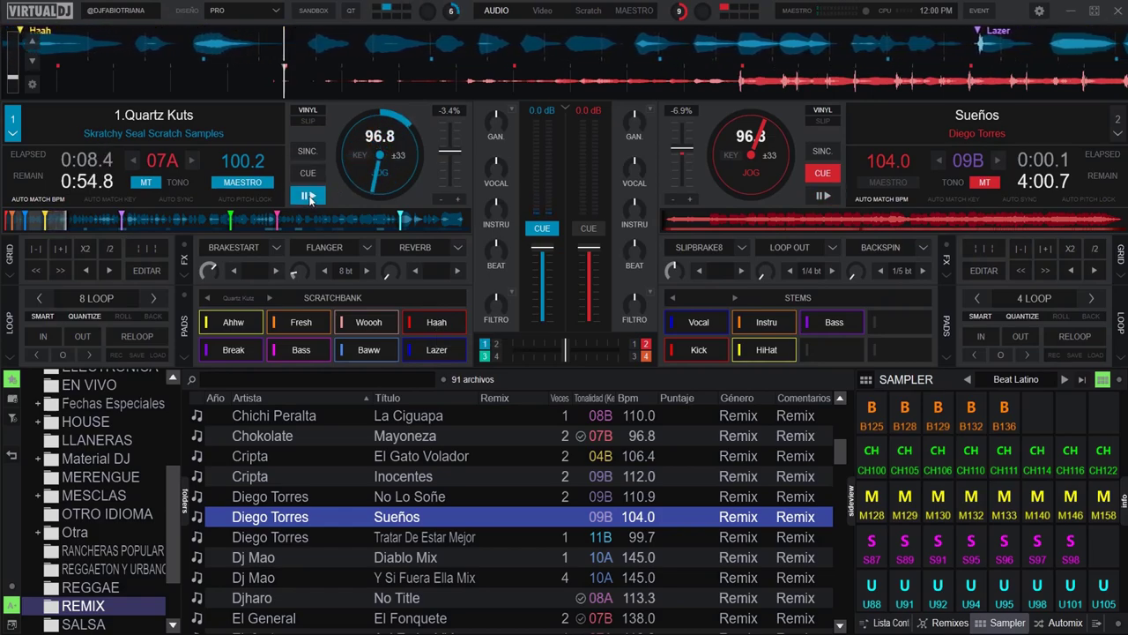
left_click(308, 173)
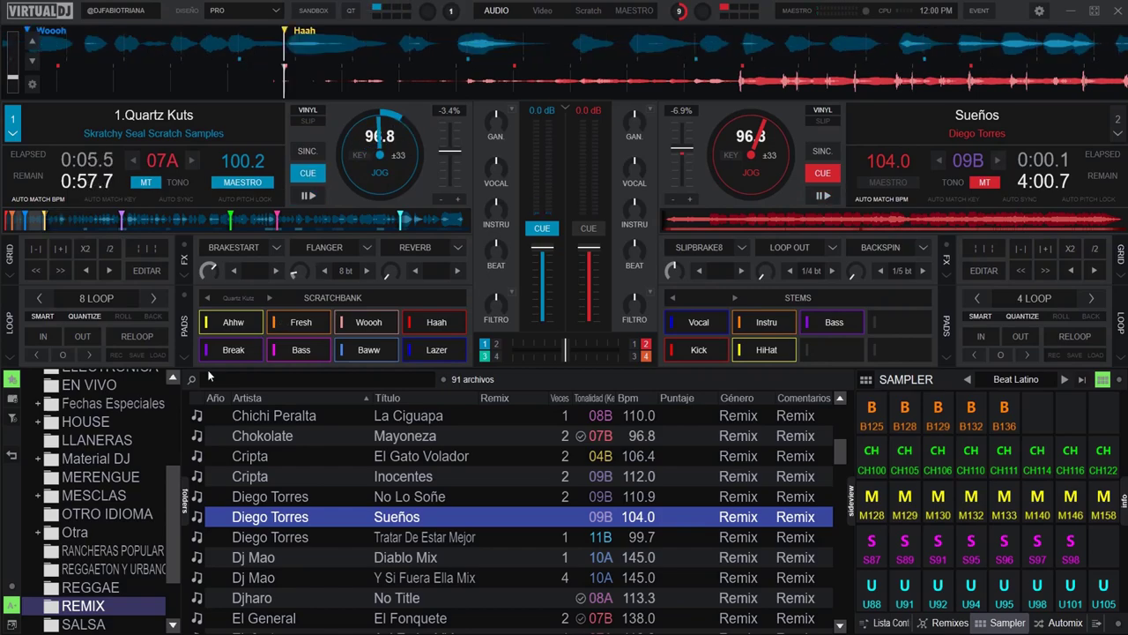
Play the Break scratch sample on the first deck and trigger the Bass sample twice.
left_click(225, 347)
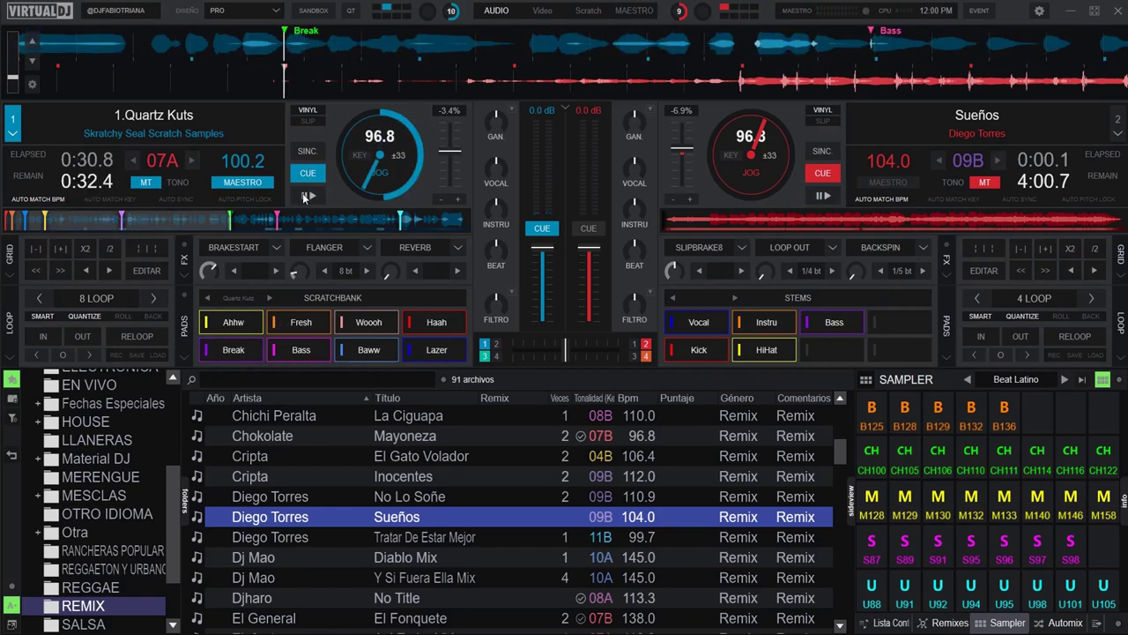
left_click(306, 196)
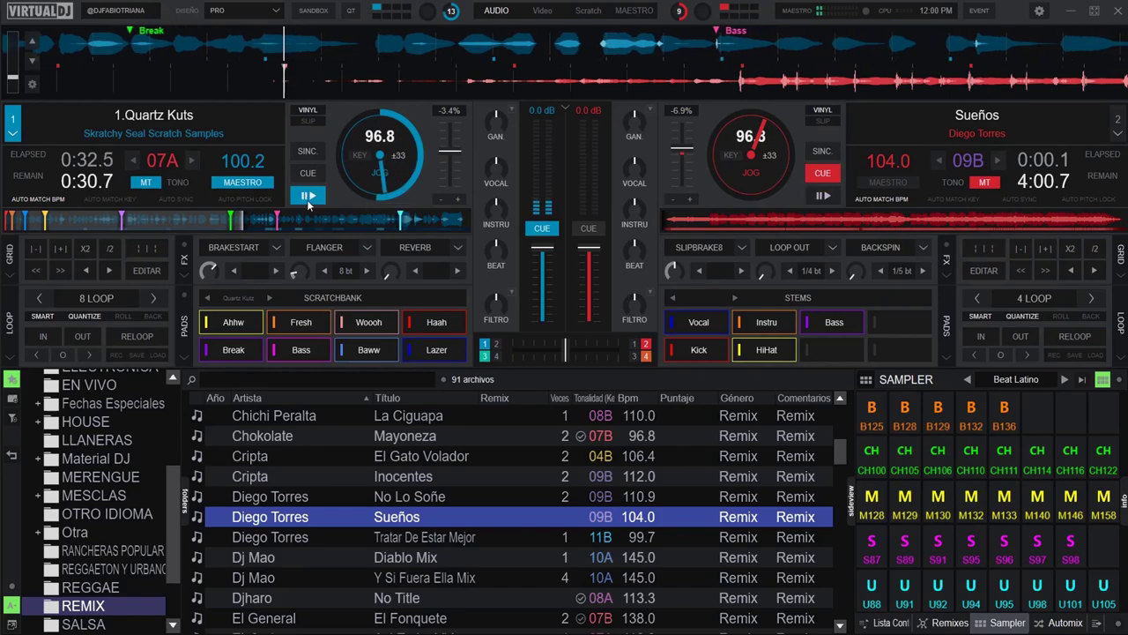
left_click(302, 350)
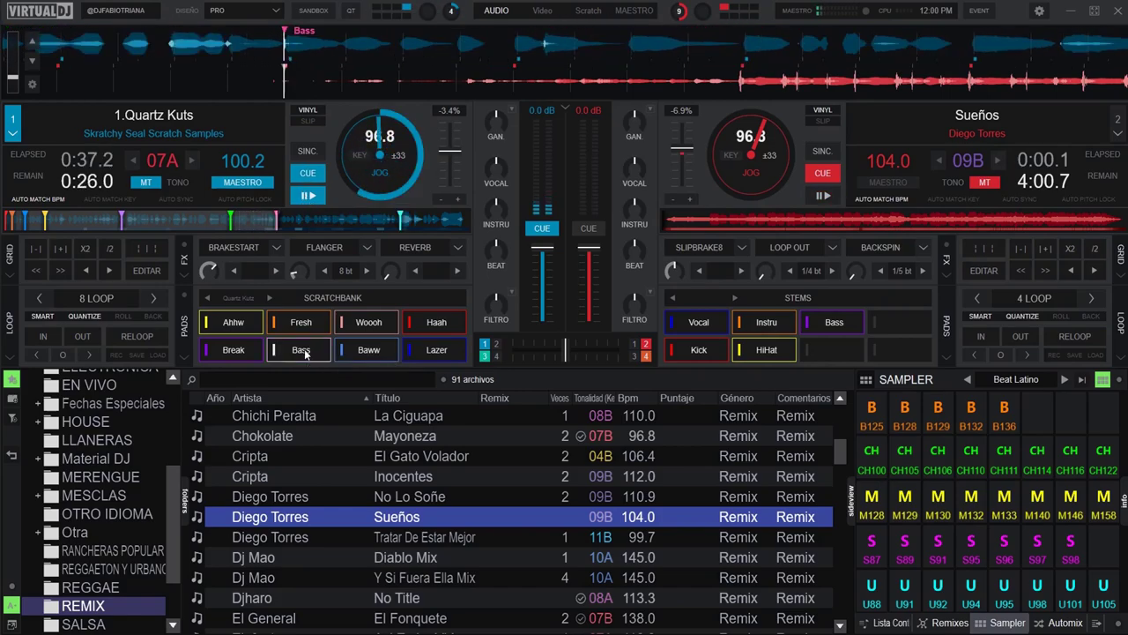
left_click(303, 350)
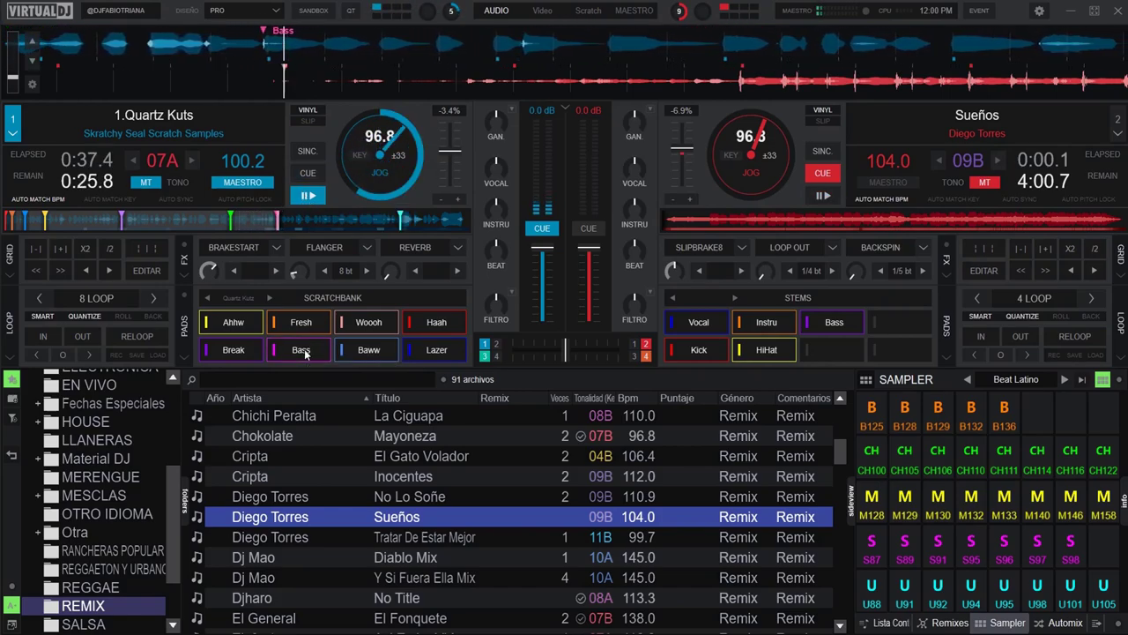
Trigger the Baww sample once and the Lazer sample repeatedly, and stop the deck at the Lazer cue point.
left_click(370, 351)
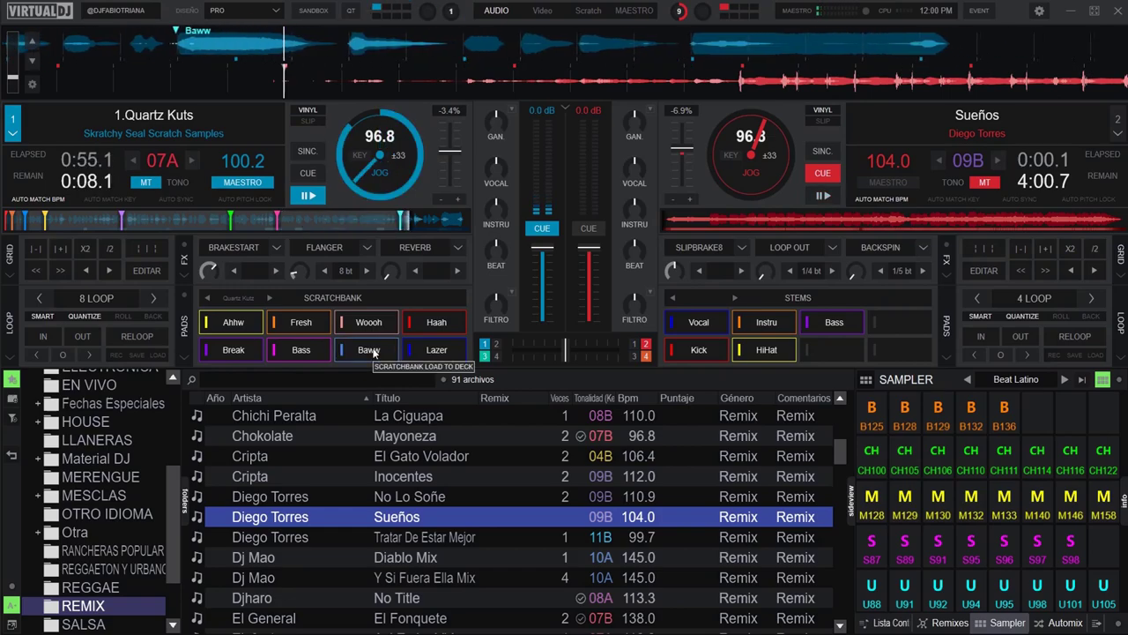
left_click(420, 350)
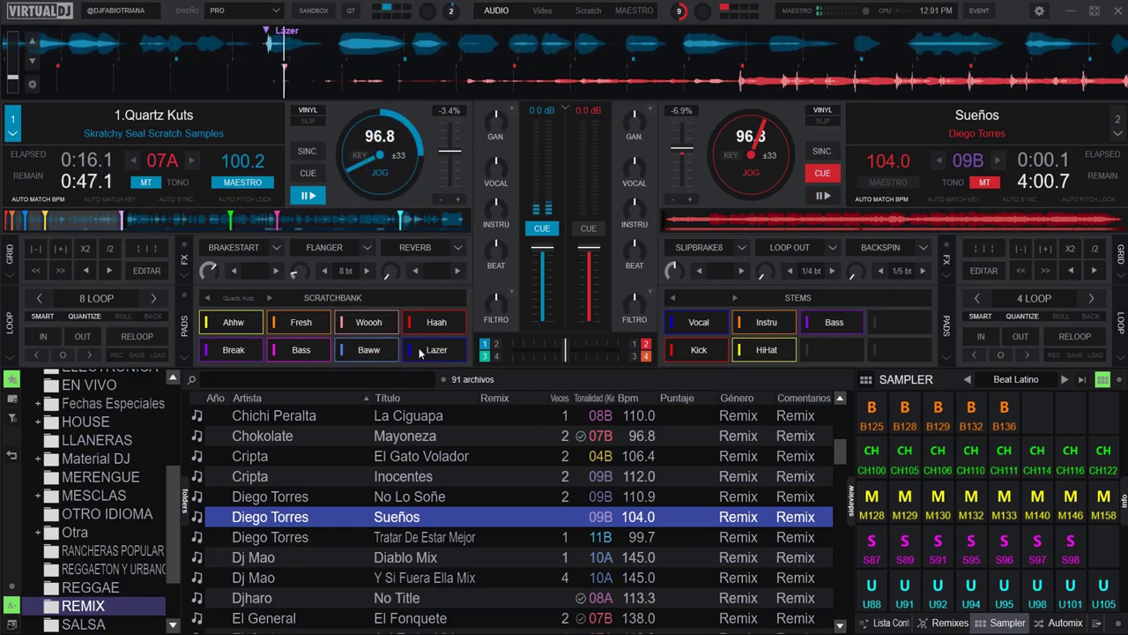
left_click(420, 351)
left_click(419, 351)
left_click(419, 351)
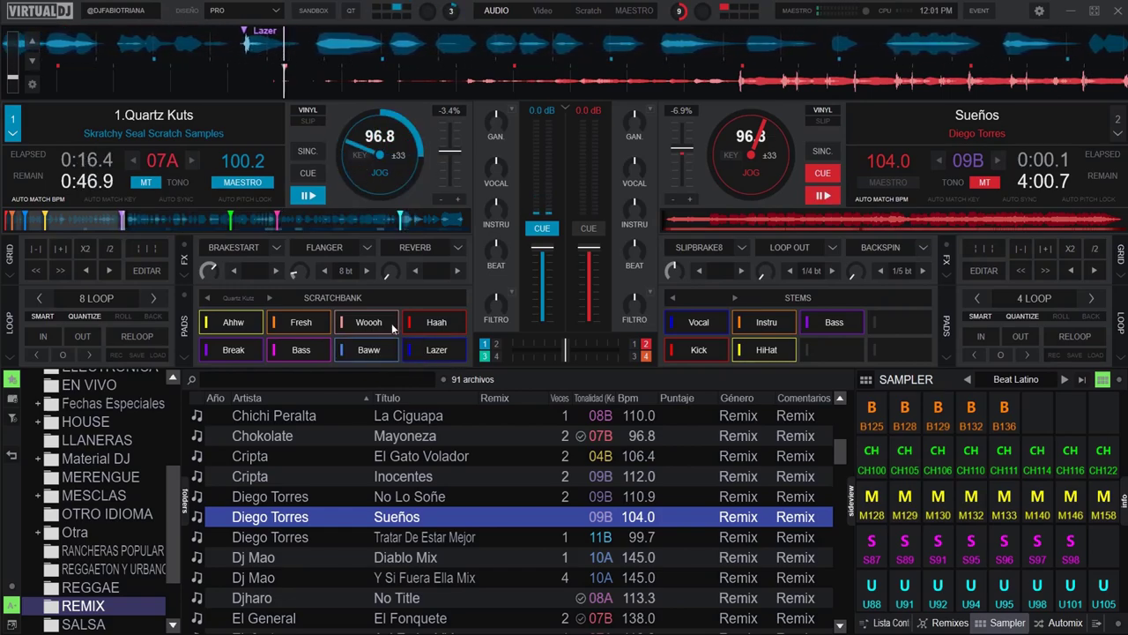
left_click(297, 174)
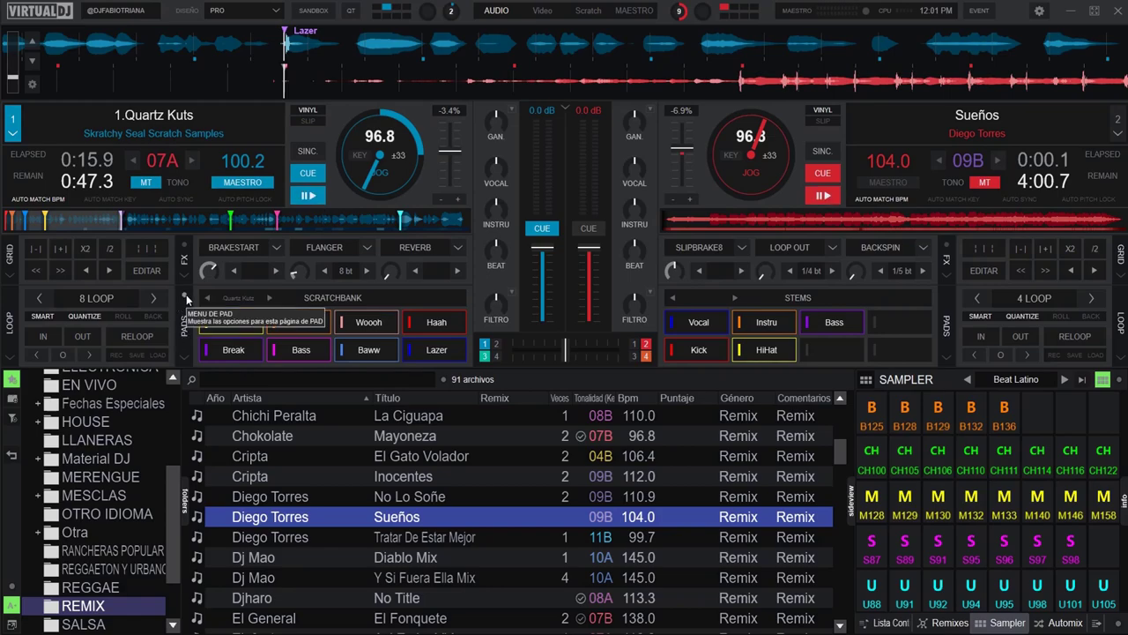
Review the Quartz Kutz pad samples and colours in the scratch bank editor, and close it.
left_click(186, 295)
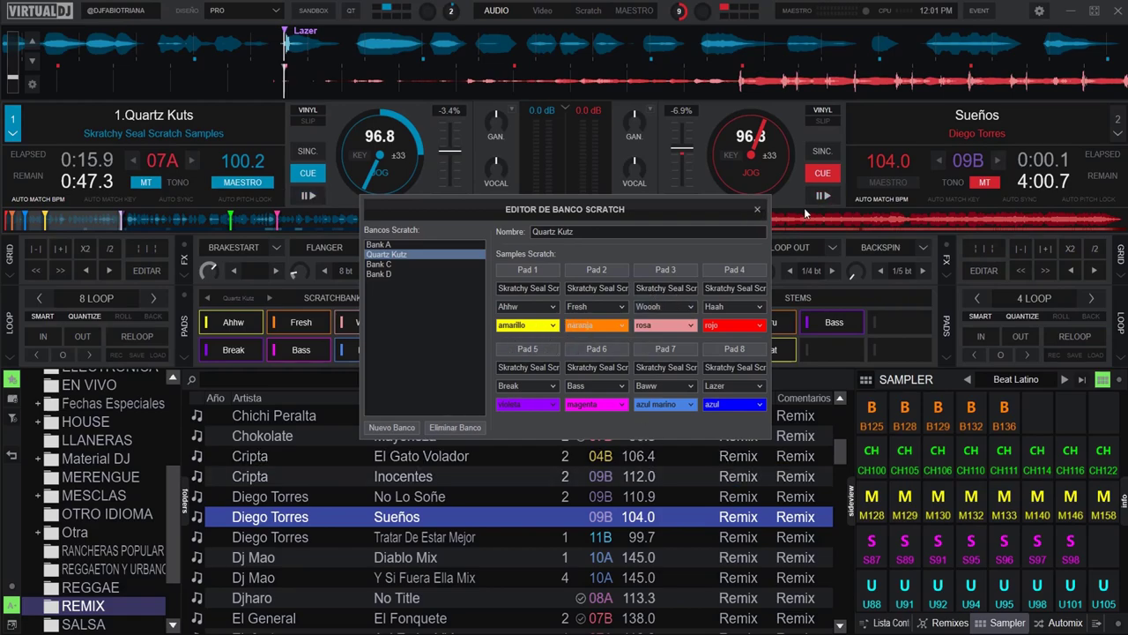
left_click(757, 210)
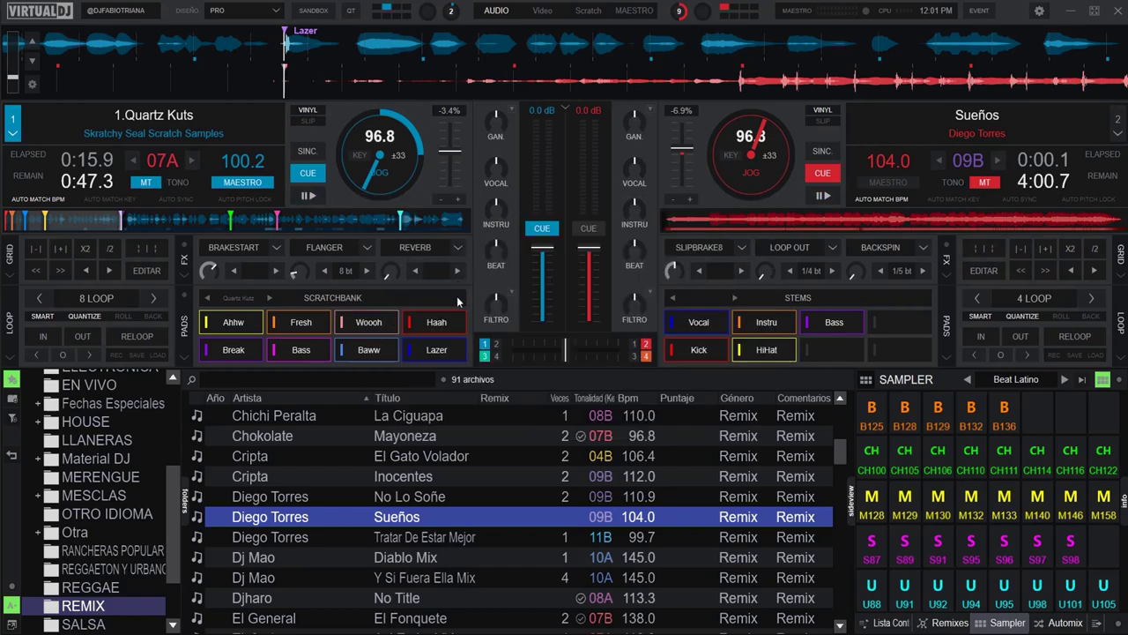